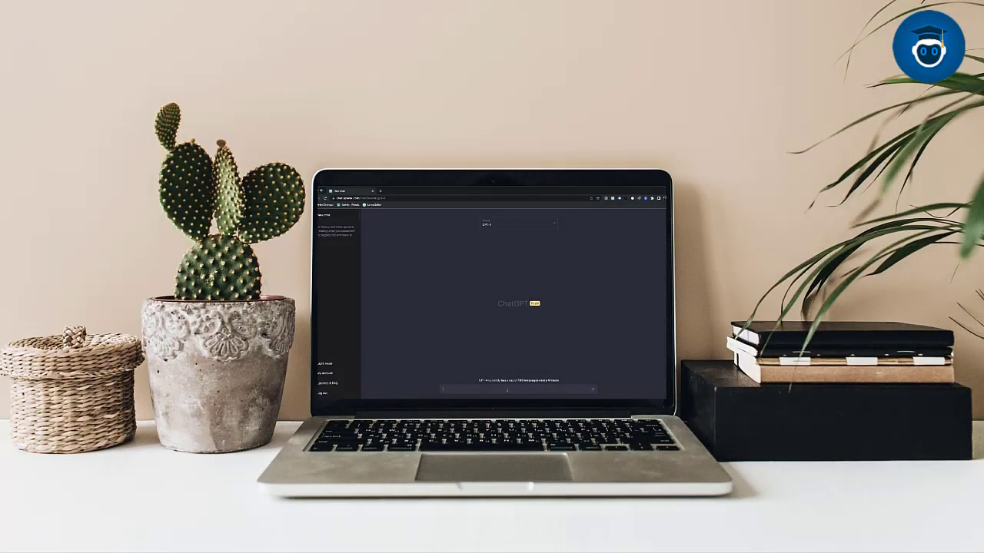
Ask ChatGPT for 20 multiple-choice survey questions on Education during the pandemic with varied response options
{"action": "type", "text": "What is the difference between ChatGPT-3 and ChatGPT-4?"}
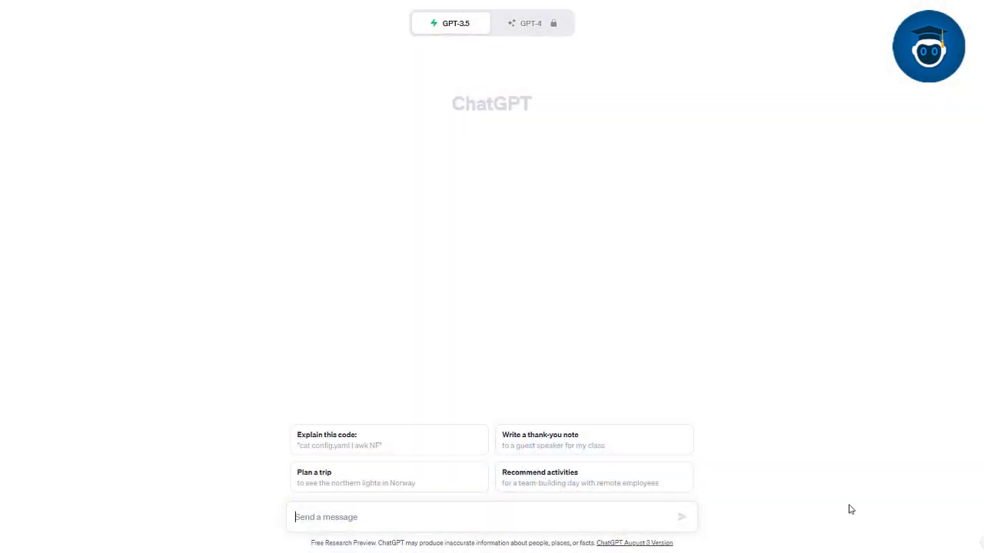
{"action": "type", "text": "Create a set of 20 multiple-choise survey questions addressing the theme of \" Education"}
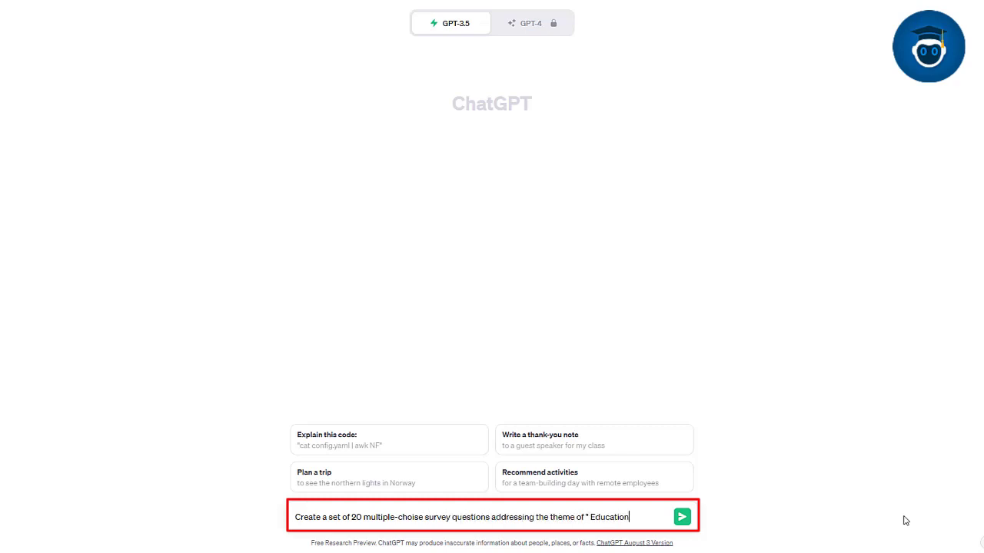
{"action": "type", "text": "e pandemic\" ensure that each question includes a variety"}
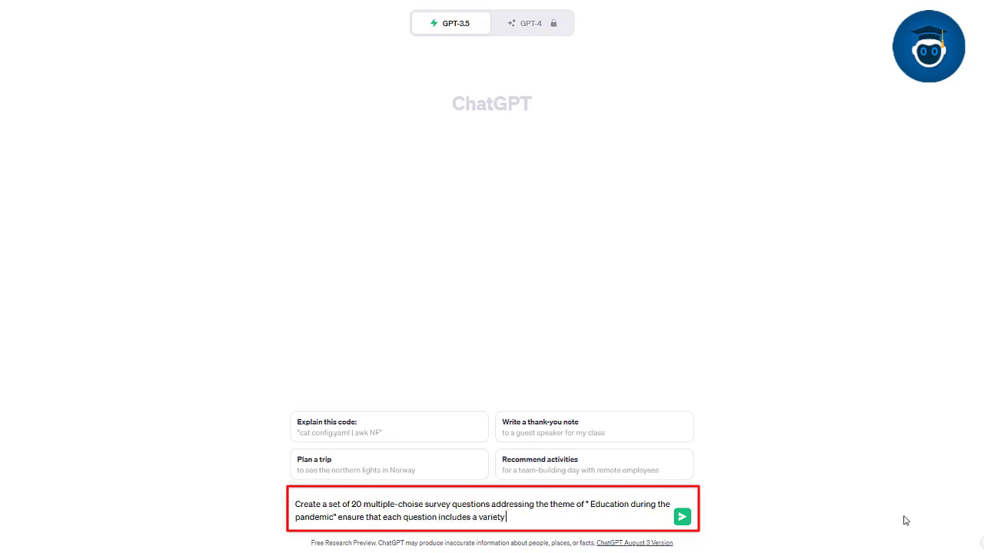
{"action": "type", "text": "."}
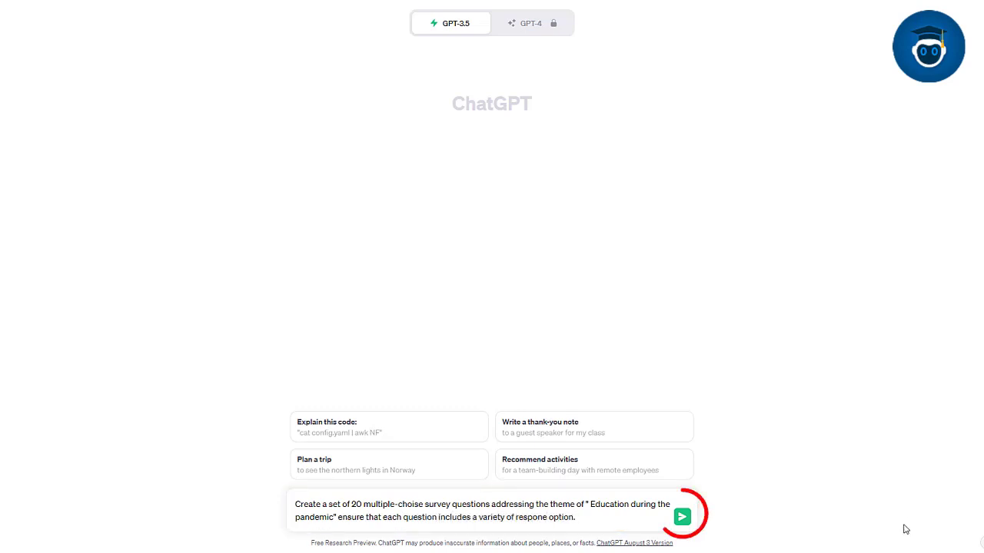
{"action": "left_click", "coordinate": [683, 520]}
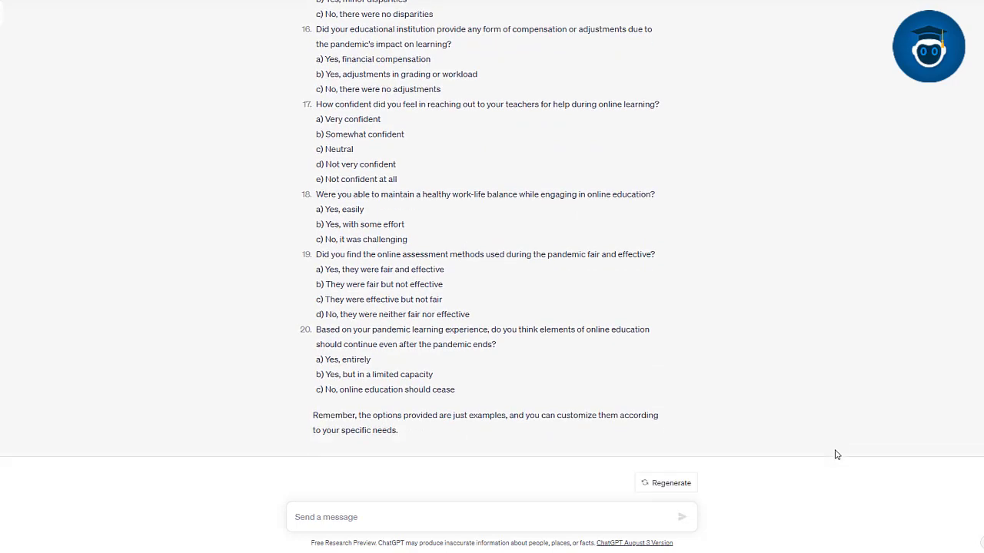
Scroll through the finished reply to review survey questions 1–20 and their answer choices
{"action": "scroll", "coordinate": [836, 455], "scroll_direction": "up", "scroll_amount": 8}
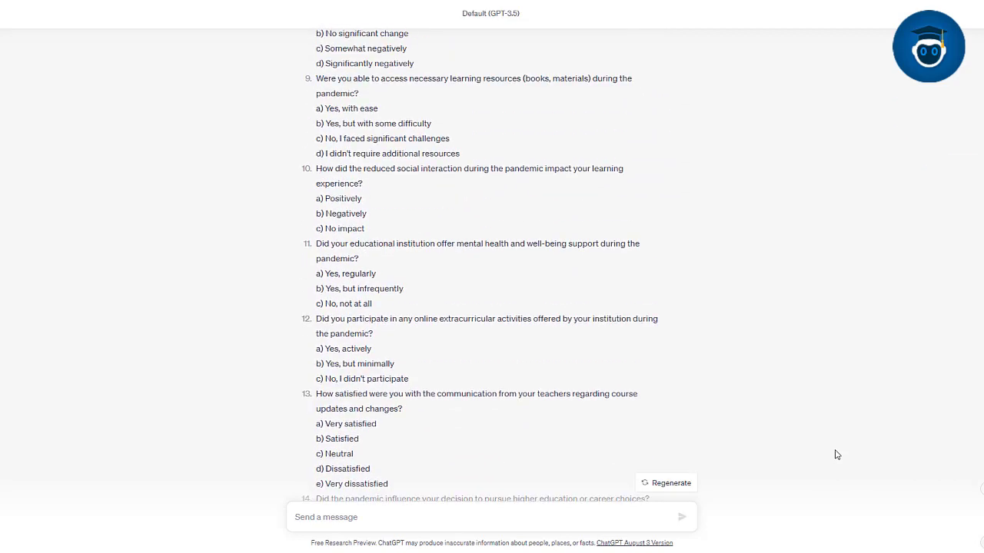
{"action": "scroll", "coordinate": [836, 455], "scroll_direction": "up", "scroll_amount": 10}
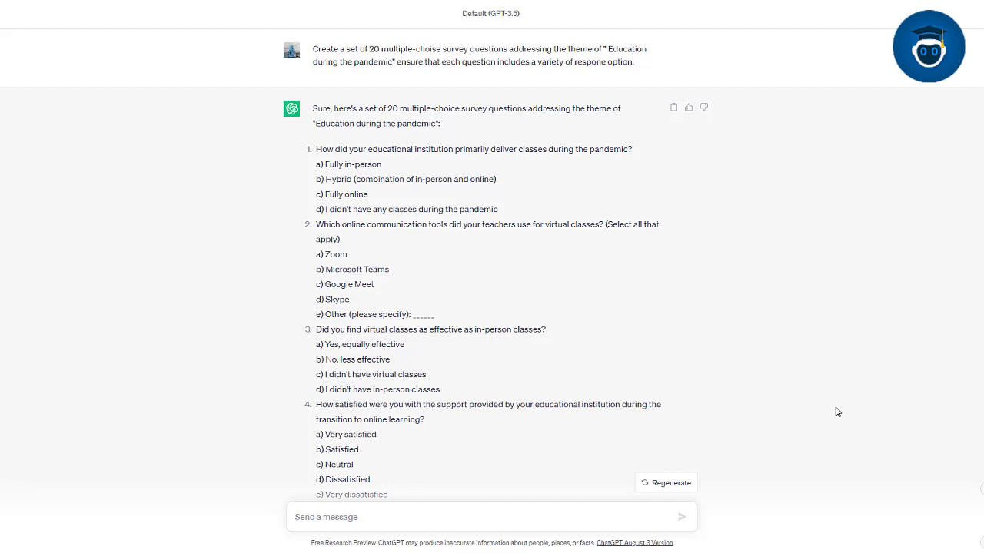
{"action": "scroll", "coordinate": [838, 405], "scroll_direction": "down", "scroll_amount": 1}
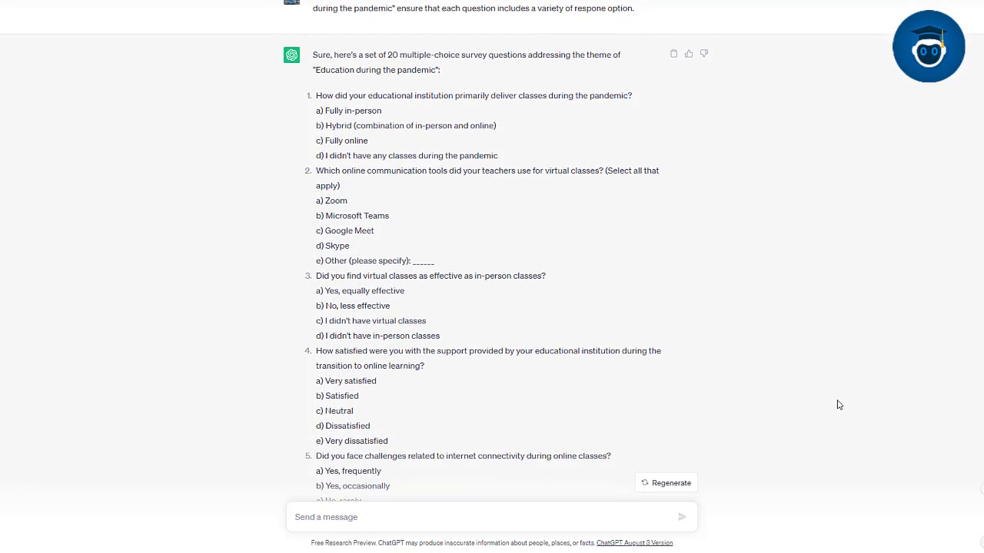
{"action": "scroll", "coordinate": [839, 405], "scroll_direction": "down", "scroll_amount": 1}
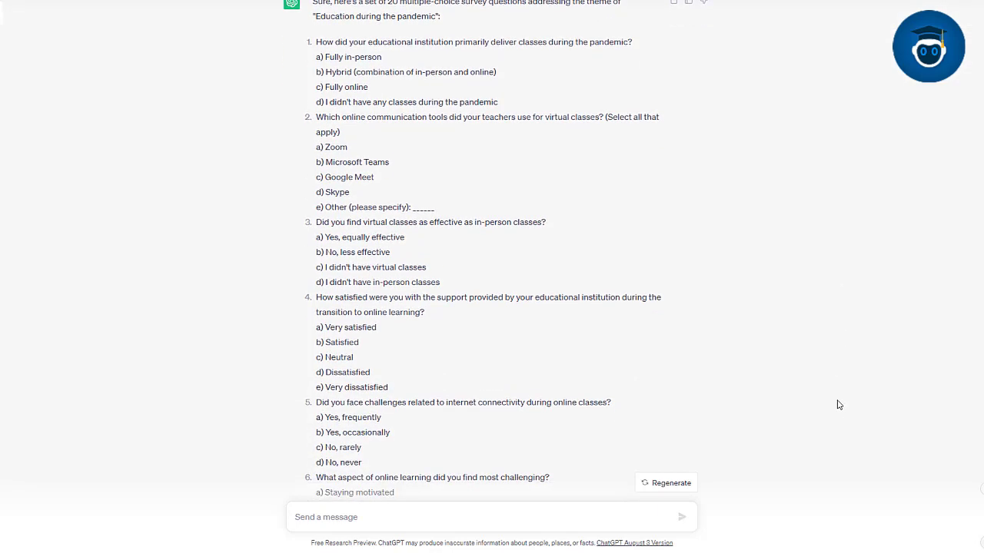
{"action": "scroll", "coordinate": [839, 405], "scroll_direction": "down", "scroll_amount": 2}
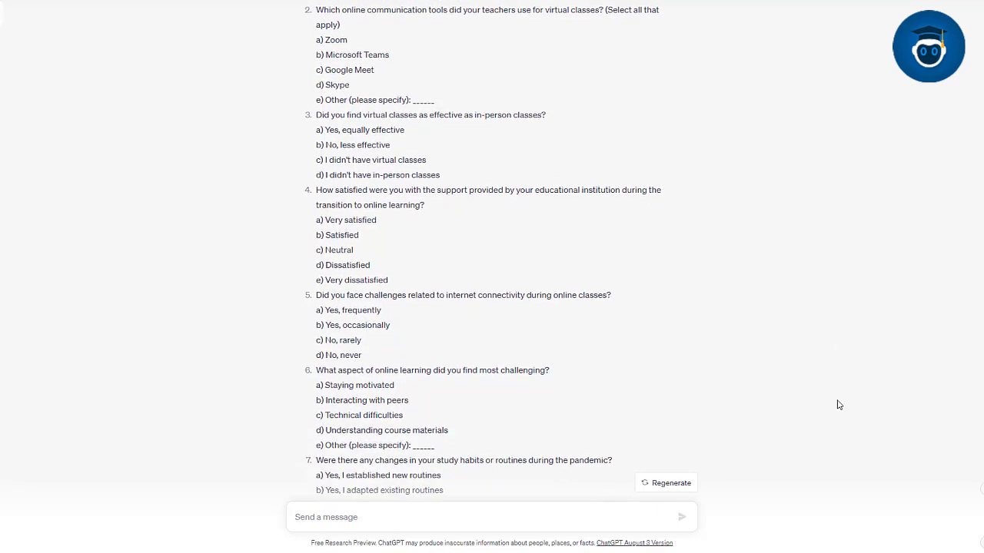
{"action": "scroll", "coordinate": [839, 405], "scroll_direction": "down", "scroll_amount": 2}
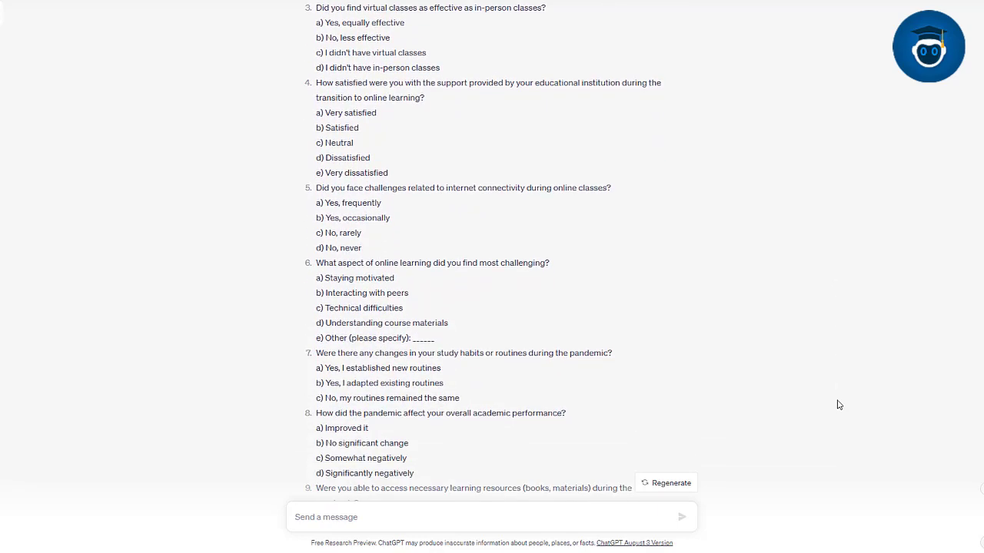
{"action": "scroll", "coordinate": [839, 405], "scroll_direction": "down", "scroll_amount": 5}
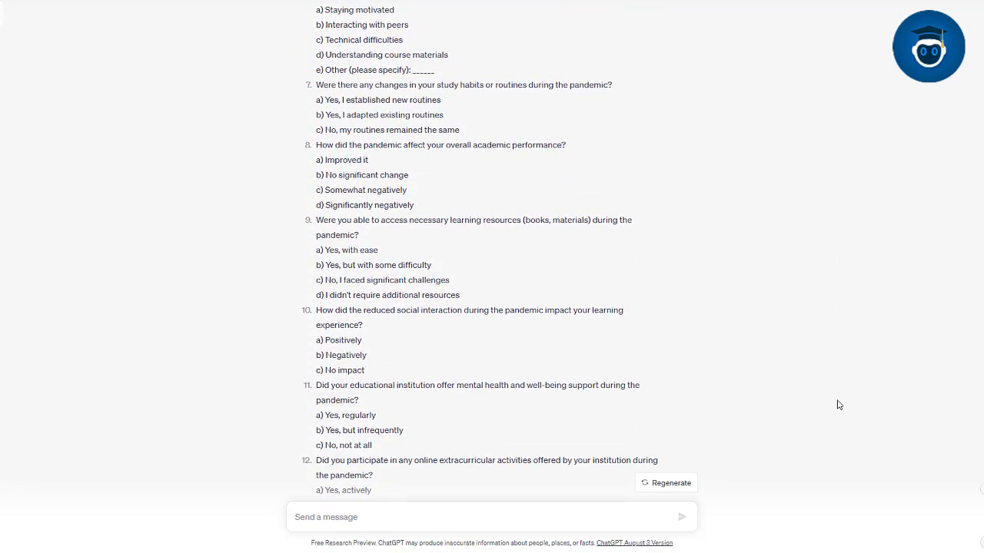
{"action": "scroll", "coordinate": [839, 405], "scroll_direction": "down", "scroll_amount": 4}
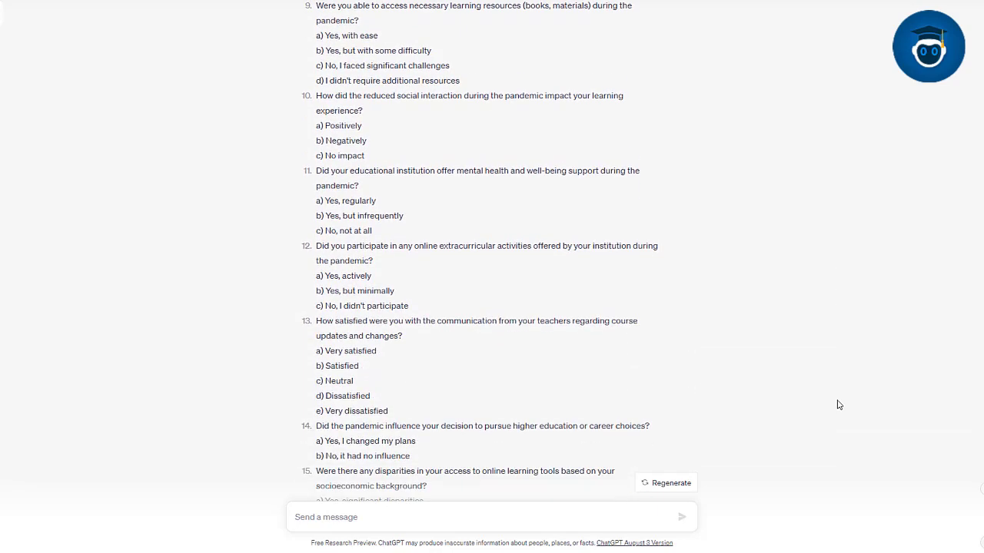
{"action": "scroll", "coordinate": [838, 405], "scroll_direction": "down", "scroll_amount": 4}
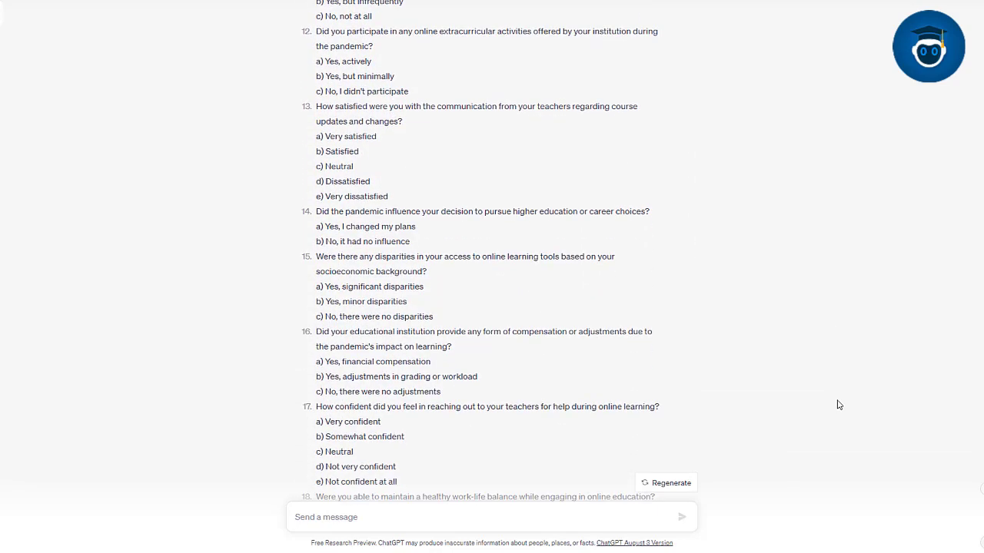
{"action": "scroll", "coordinate": [838, 405], "scroll_direction": "down", "scroll_amount": 5}
{"action": "scroll", "coordinate": [838, 405], "scroll_direction": "down", "scroll_amount": 1}
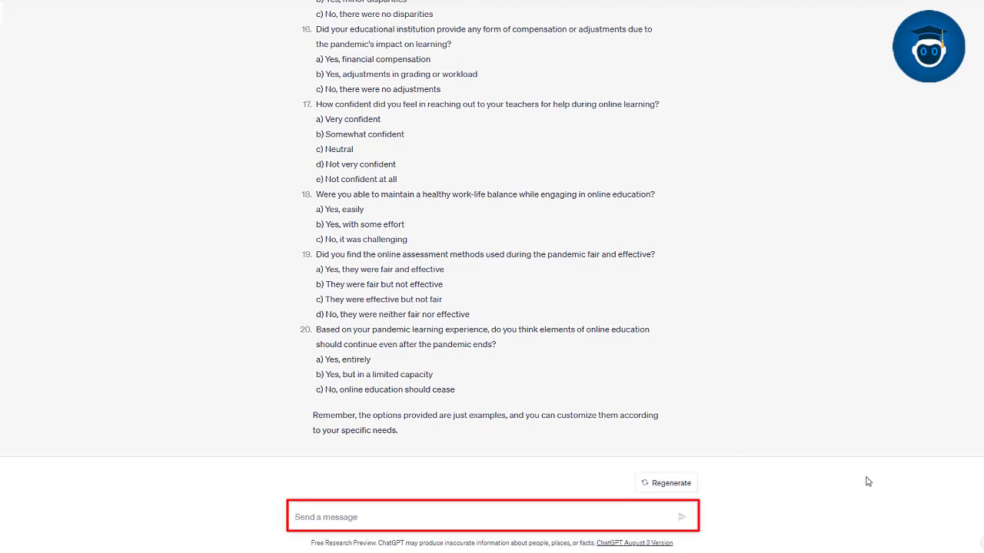
Send the follow-up 'Ten more questions' and review the ten new multiple-choice items
{"action": "type", "text": "Ten more"}
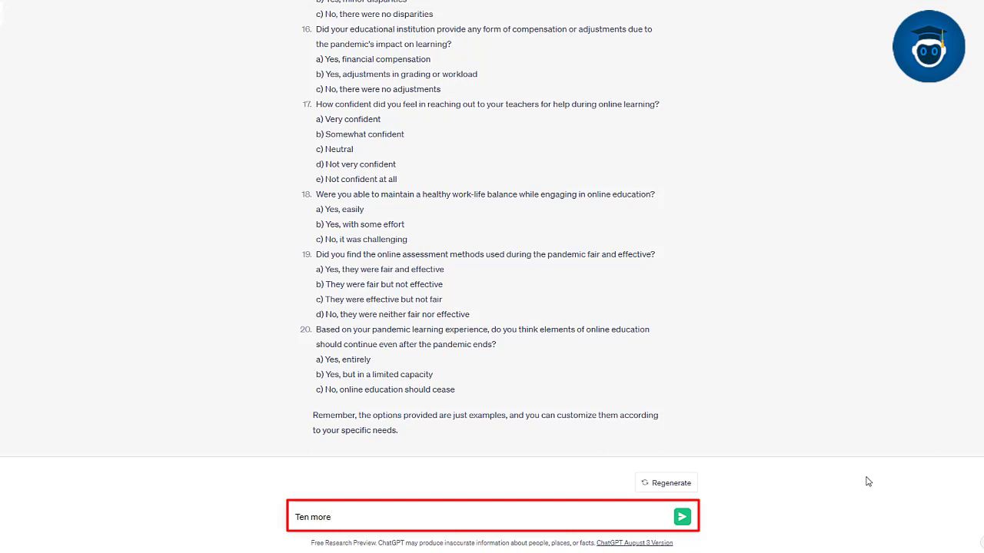
{"action": "type", "text": " questio"}
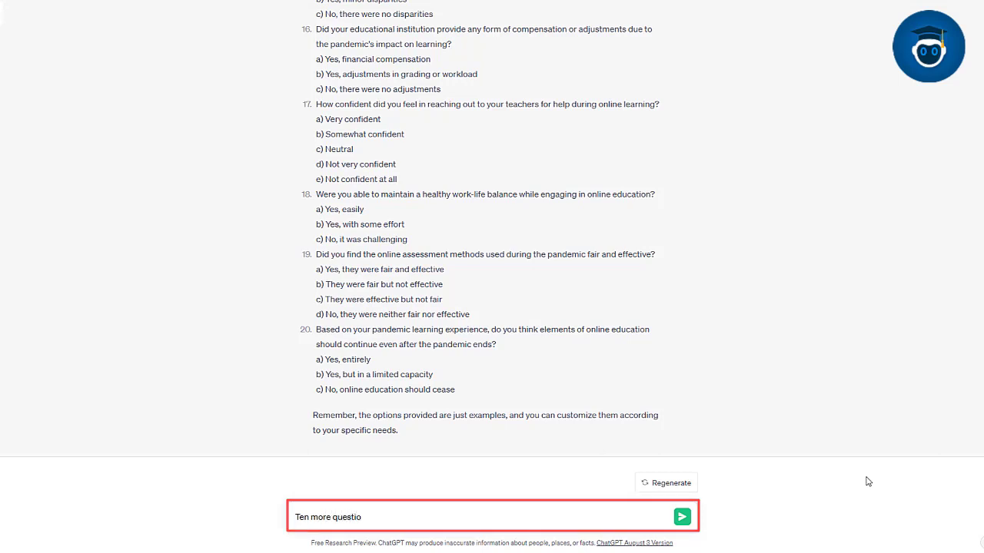
{"action": "type", "text": "ns"}
{"action": "left_click", "coordinate": [680, 518]}
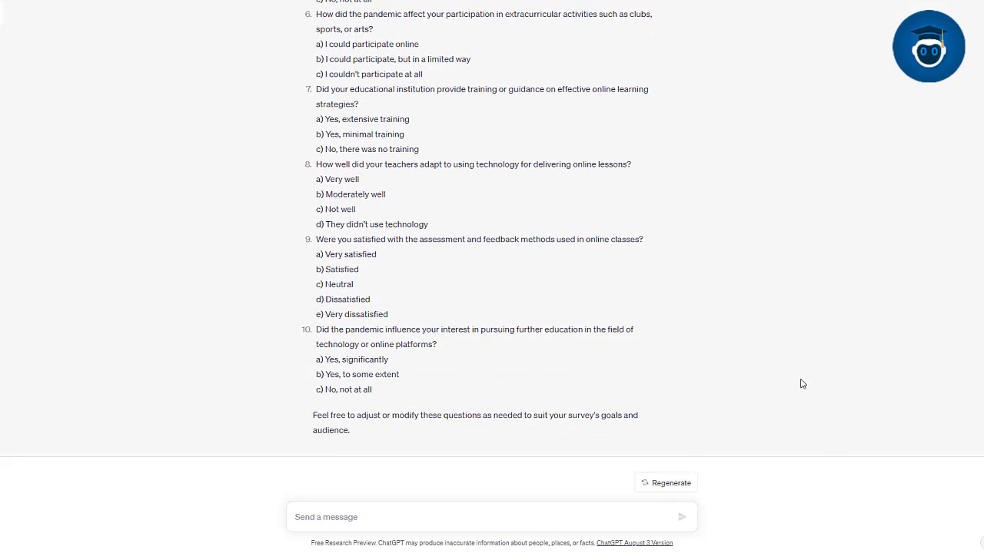
{"action": "scroll", "coordinate": [802, 384], "scroll_direction": "up", "scroll_amount": 10}
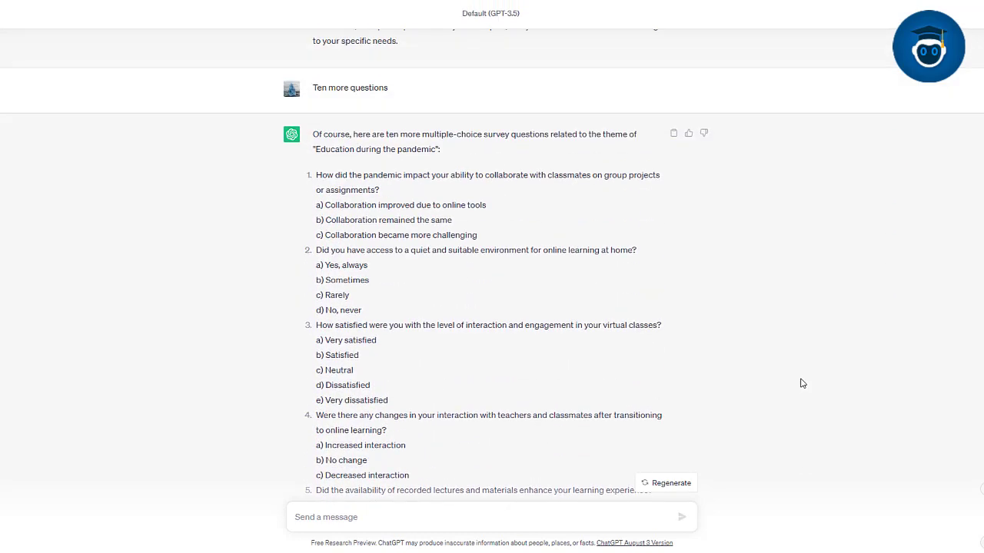
{"action": "scroll", "coordinate": [802, 384], "scroll_direction": "up", "scroll_amount": 2}
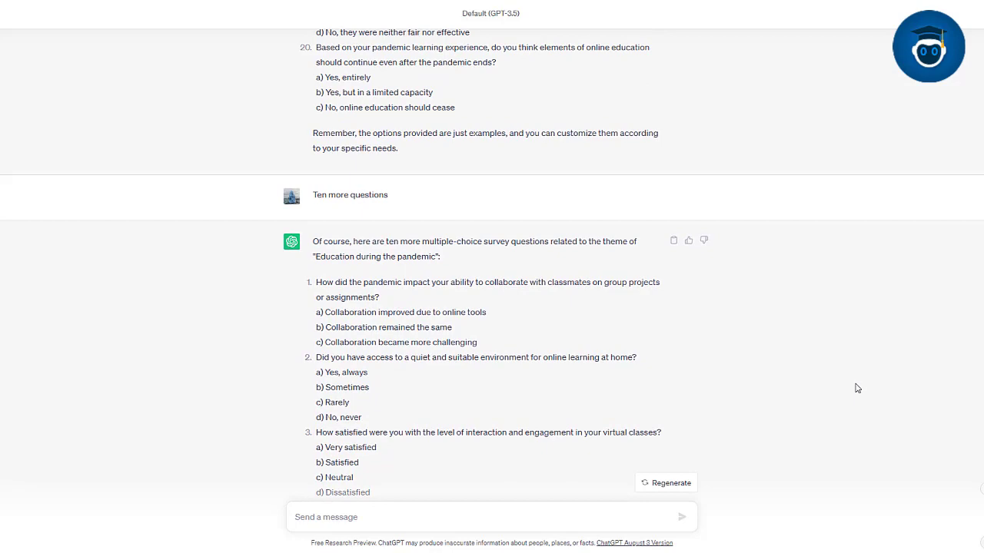
{"action": "scroll", "coordinate": [857, 389], "scroll_direction": "down", "scroll_amount": 5}
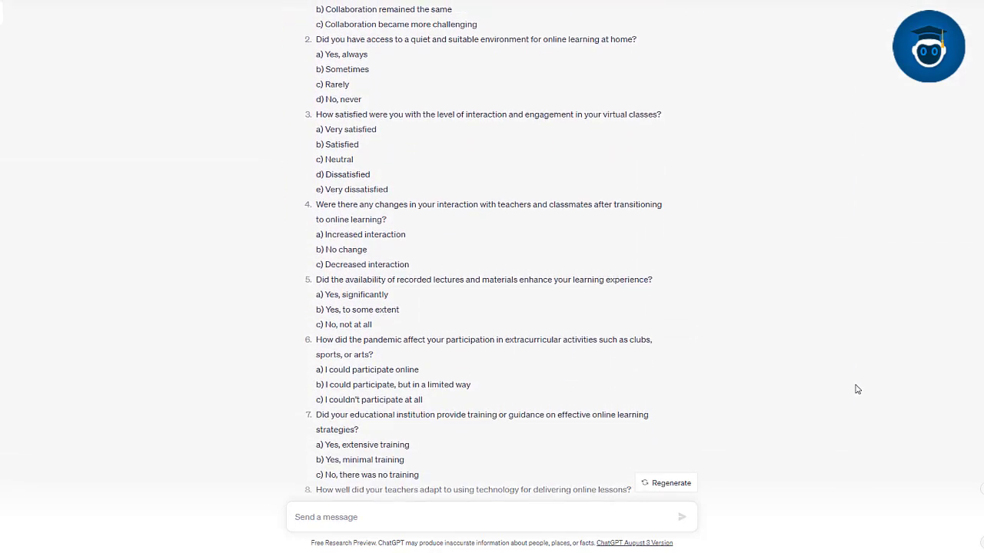
{"action": "scroll", "coordinate": [857, 389], "scroll_direction": "down", "scroll_amount": 2}
{"action": "scroll", "coordinate": [858, 390], "scroll_direction": "down", "scroll_amount": 4}
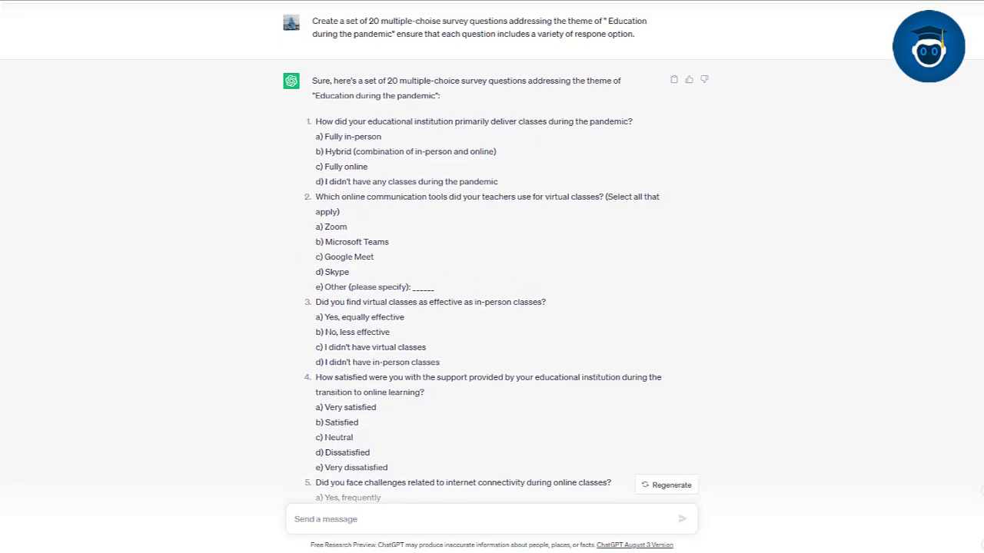
{"action": "scroll", "coordinate": [492, 254], "scroll_direction": "down", "scroll_amount": 2}
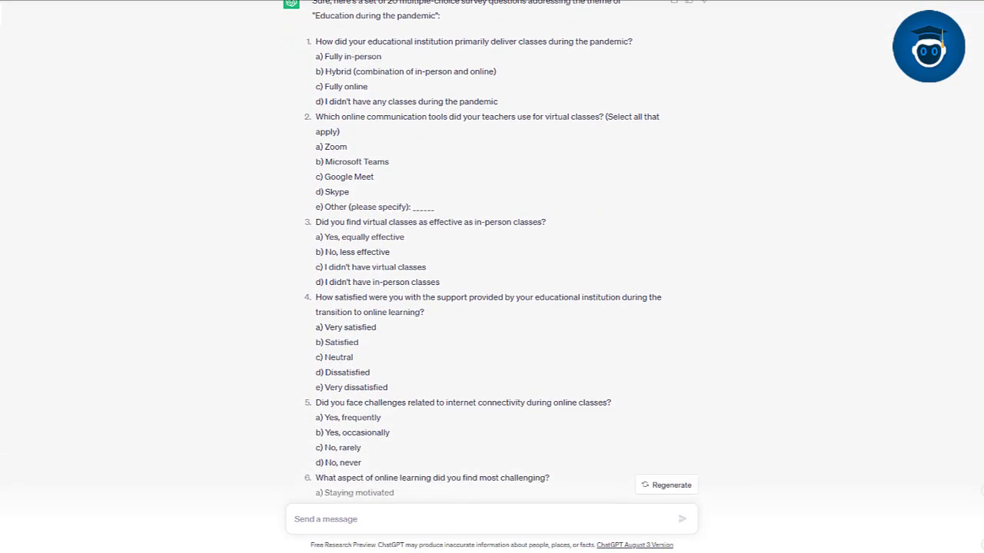
{"action": "scroll", "coordinate": [491, 254], "scroll_direction": "down", "scroll_amount": 3}
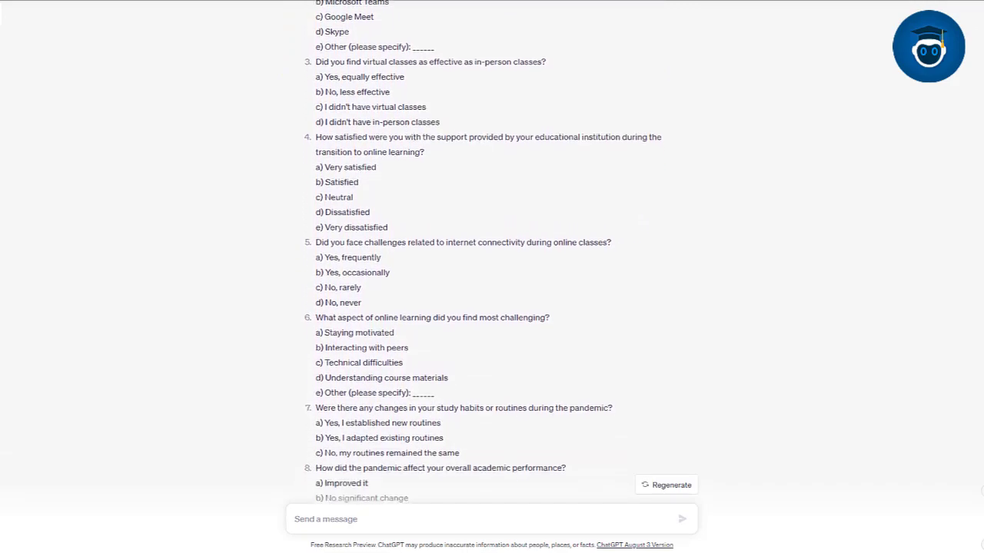
{"action": "scroll", "coordinate": [492, 254], "scroll_direction": "down", "scroll_amount": 3}
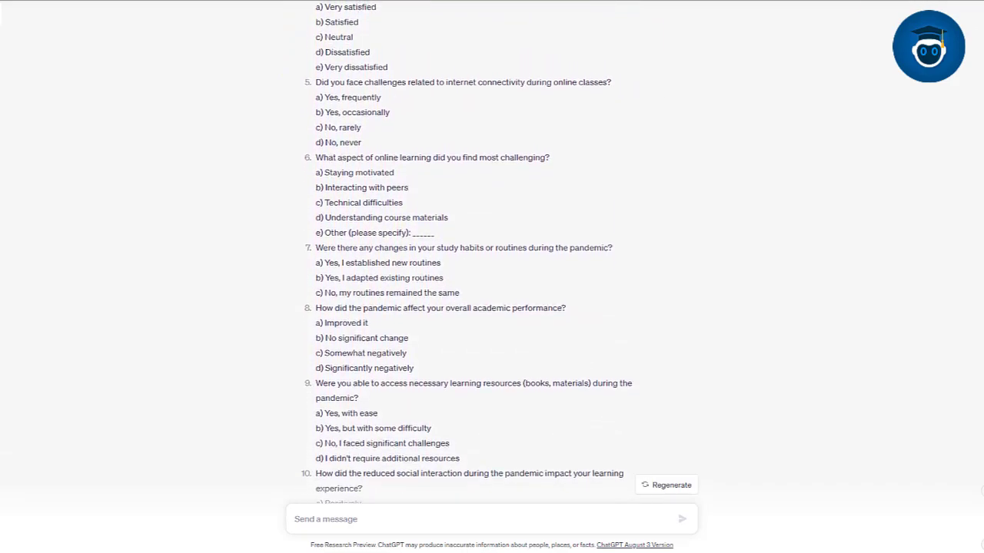
{"action": "scroll", "coordinate": [492, 253], "scroll_direction": "down", "scroll_amount": 3}
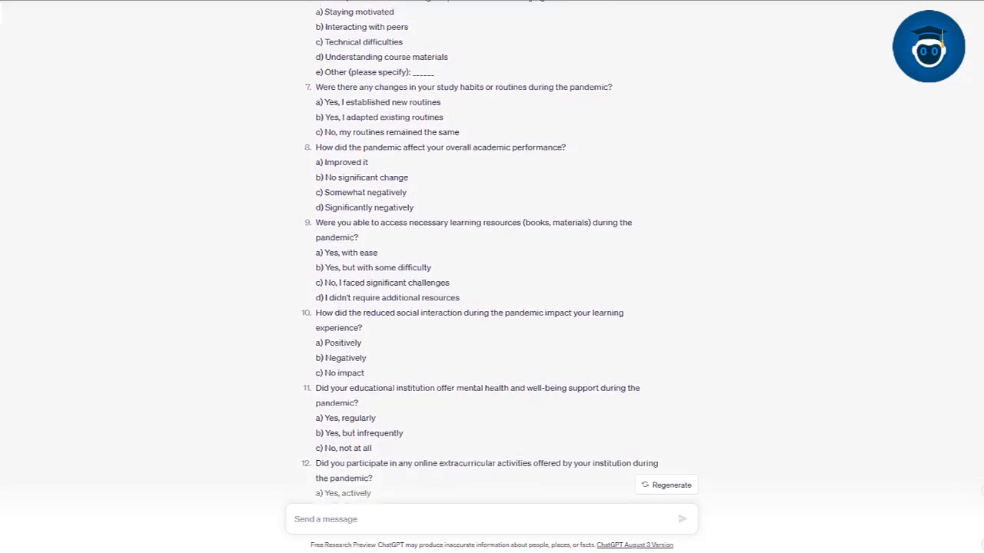
{"action": "scroll", "coordinate": [492, 254], "scroll_direction": "down", "scroll_amount": 3}
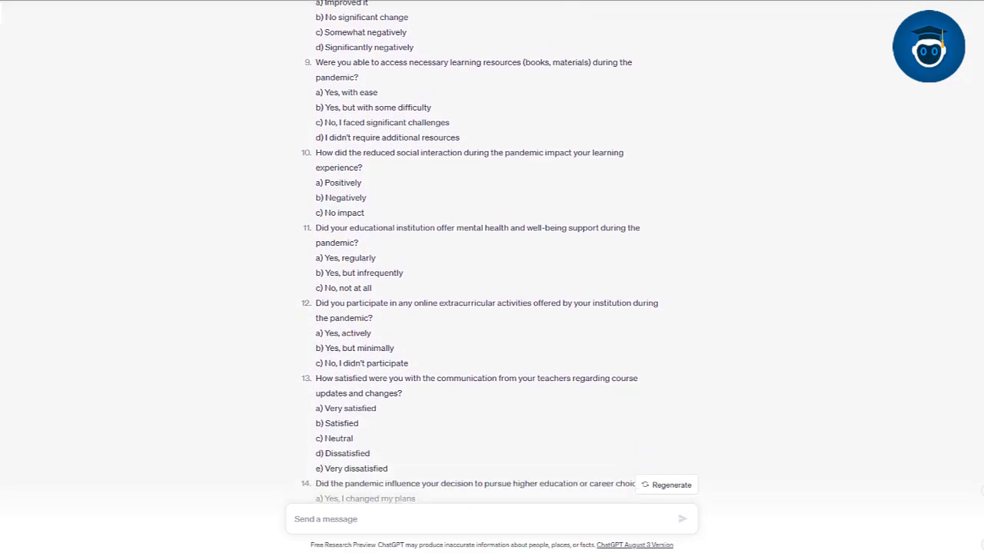
{"action": "scroll", "coordinate": [492, 253], "scroll_direction": "down", "scroll_amount": 2}
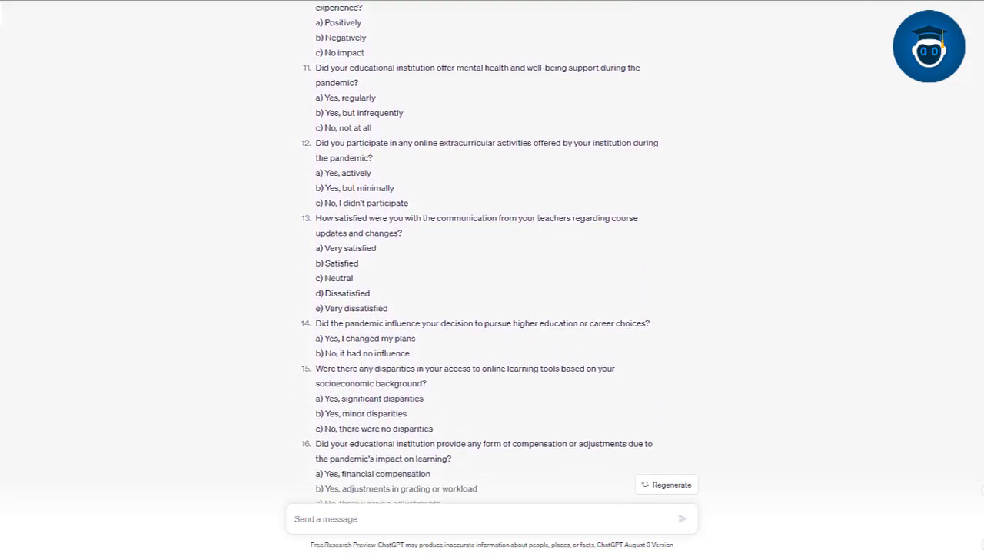
{"action": "scroll", "coordinate": [492, 254], "scroll_direction": "down", "scroll_amount": 3}
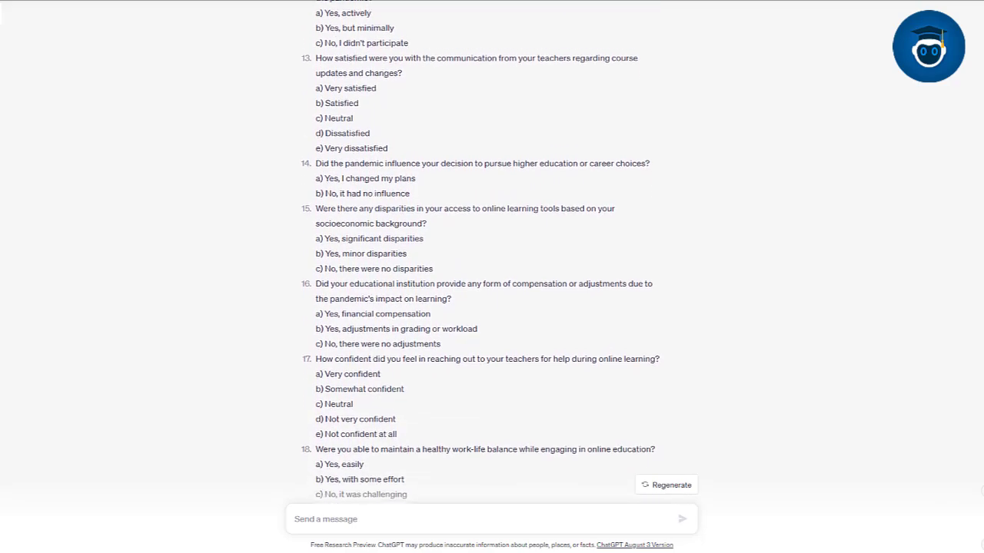
{"action": "scroll", "coordinate": [492, 254], "scroll_direction": "down", "scroll_amount": 3}
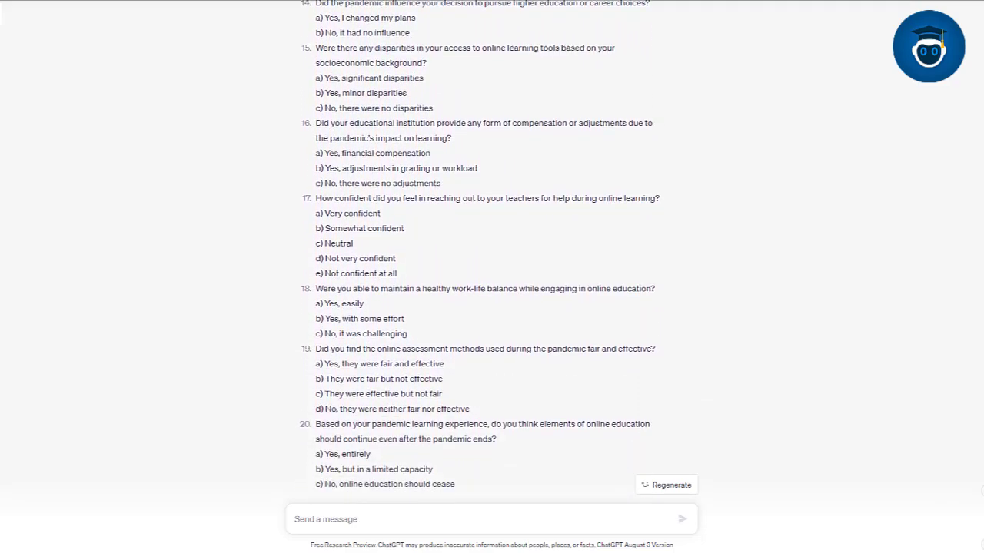
{"action": "scroll", "coordinate": [491, 254], "scroll_direction": "down", "scroll_amount": 3}
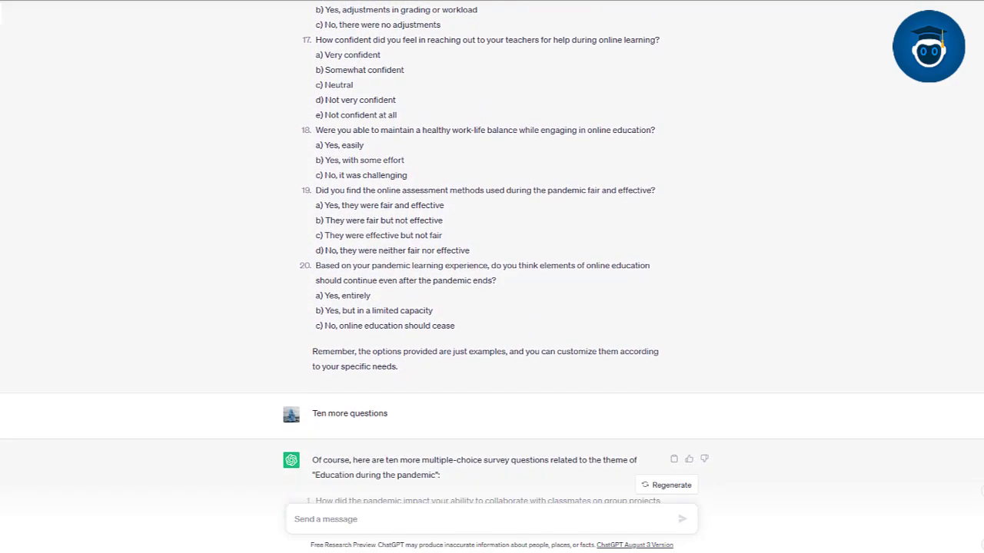